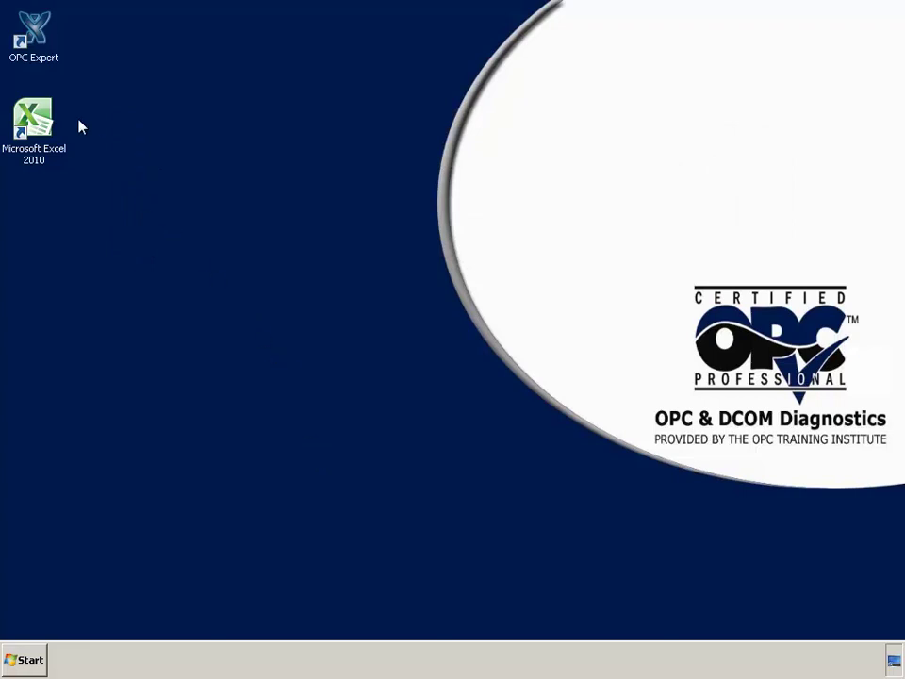
- Launch OPC Expert, connect to Modbus OPC-DA Server on WORKGROUP › EXTRACTION, and list its 700 Outgoing items
double_click(32, 34)
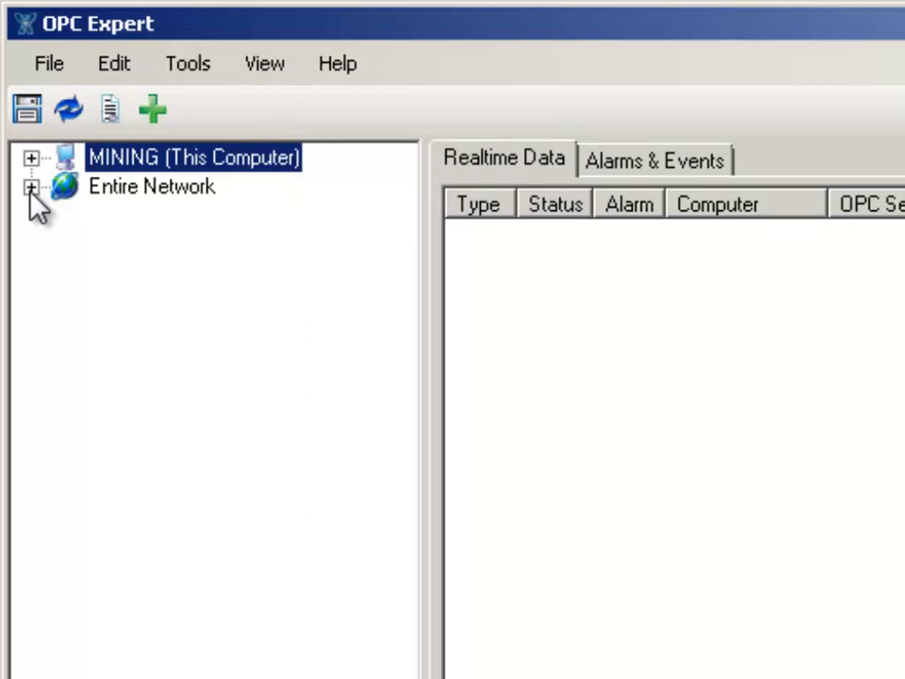
click(30, 188)
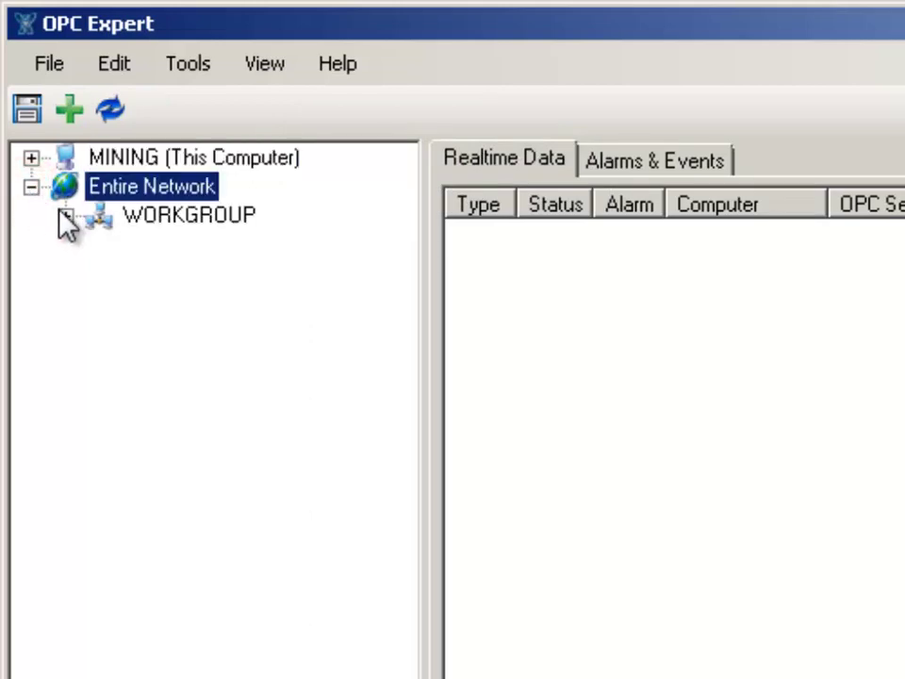
click(64, 215)
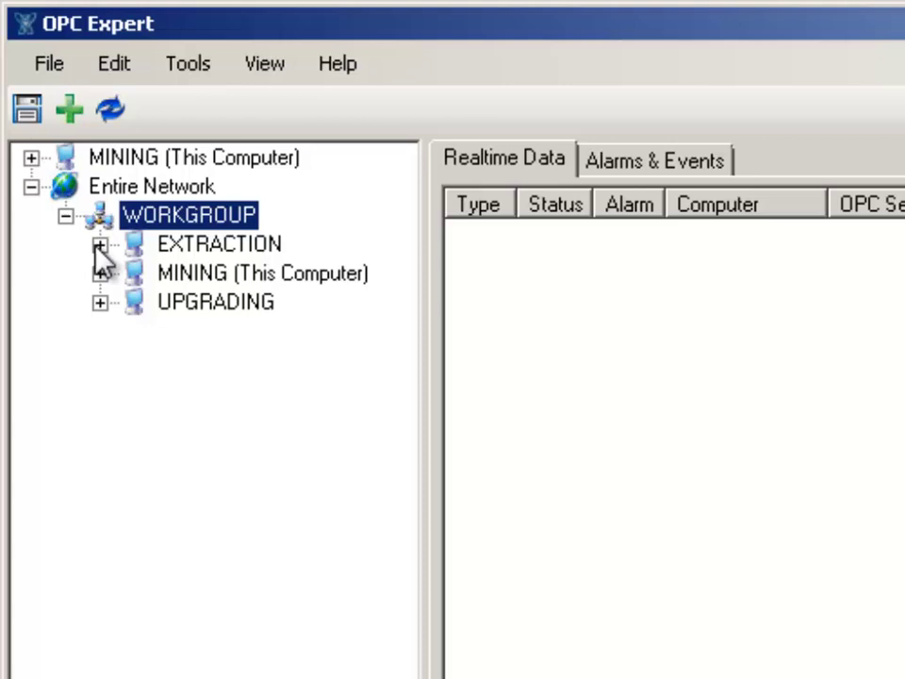
click(98, 245)
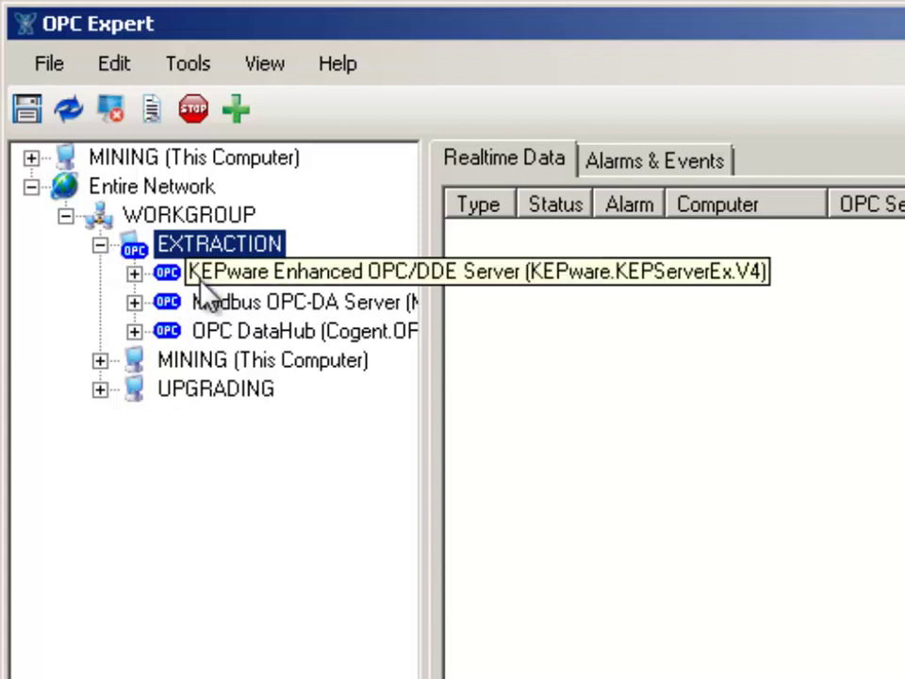
double_click(236, 304)
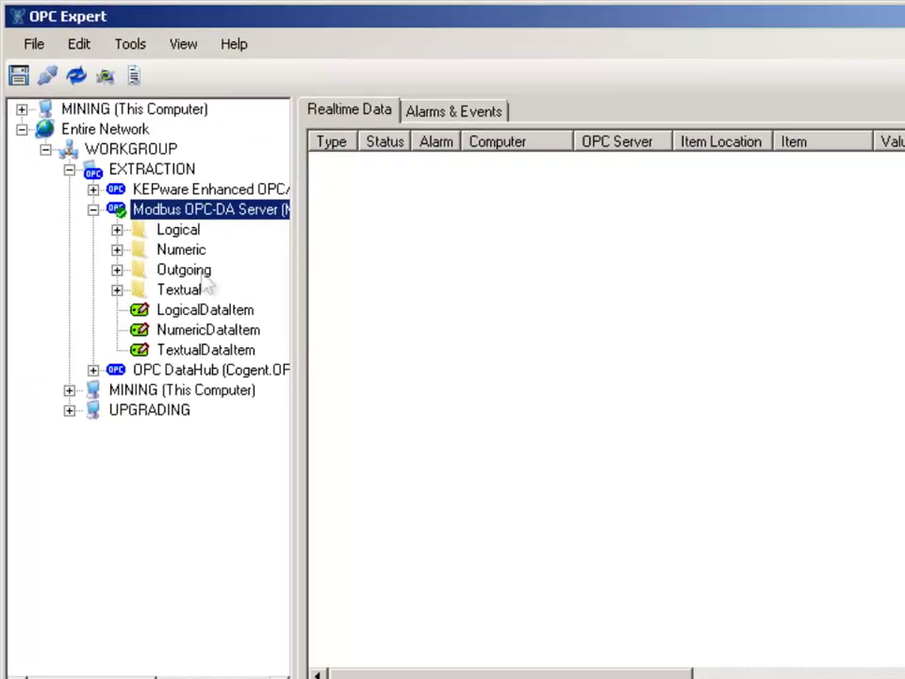
click(265, 388)
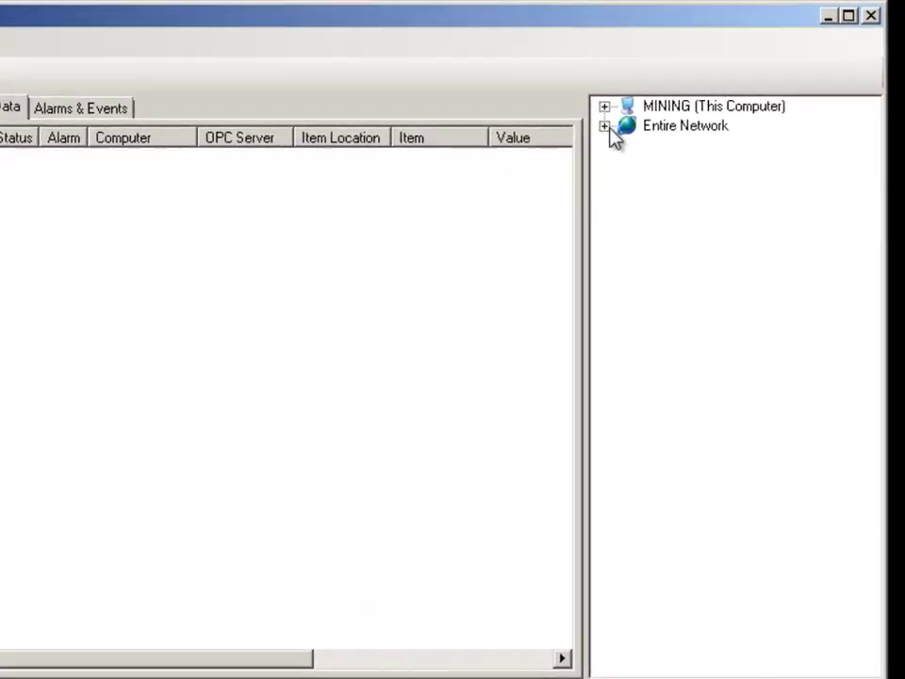
- In the second tree, connect to Kepware Communications Server on WORKGROUP › UPGRADING and list its 619 Factory › Incoming items
click(606, 126)
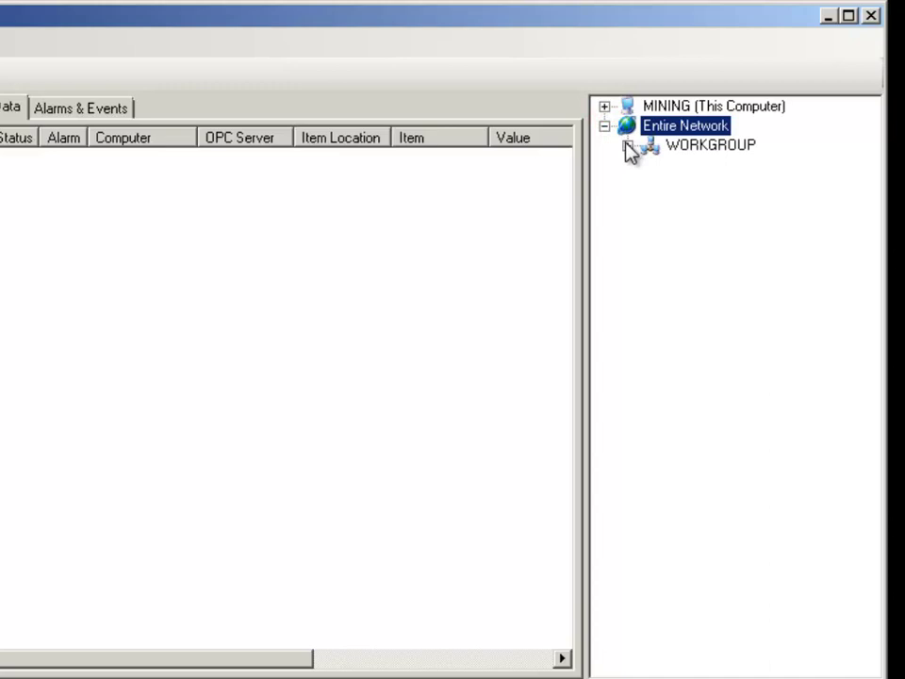
click(626, 146)
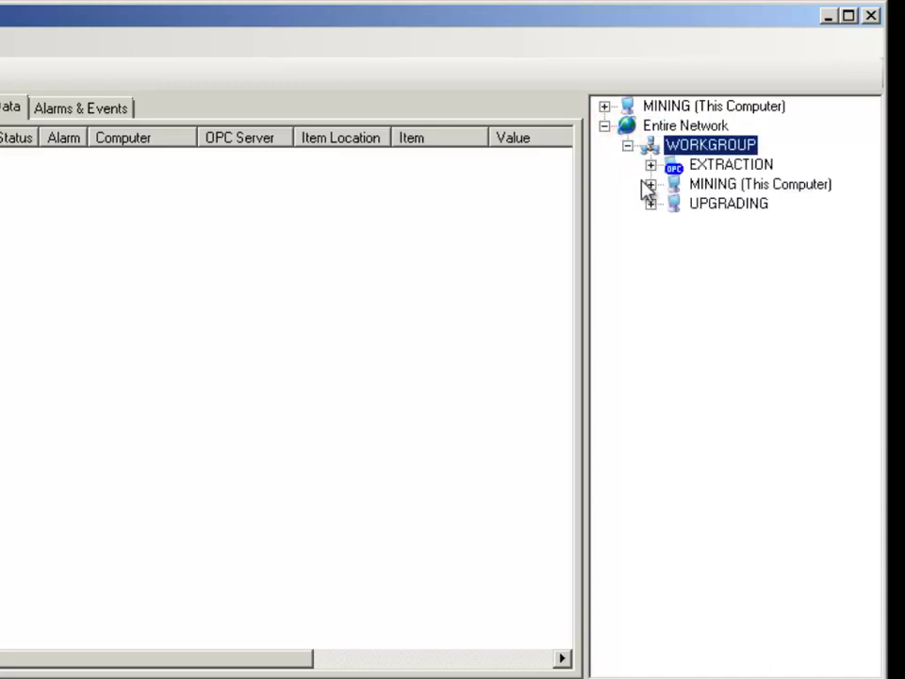
click(649, 204)
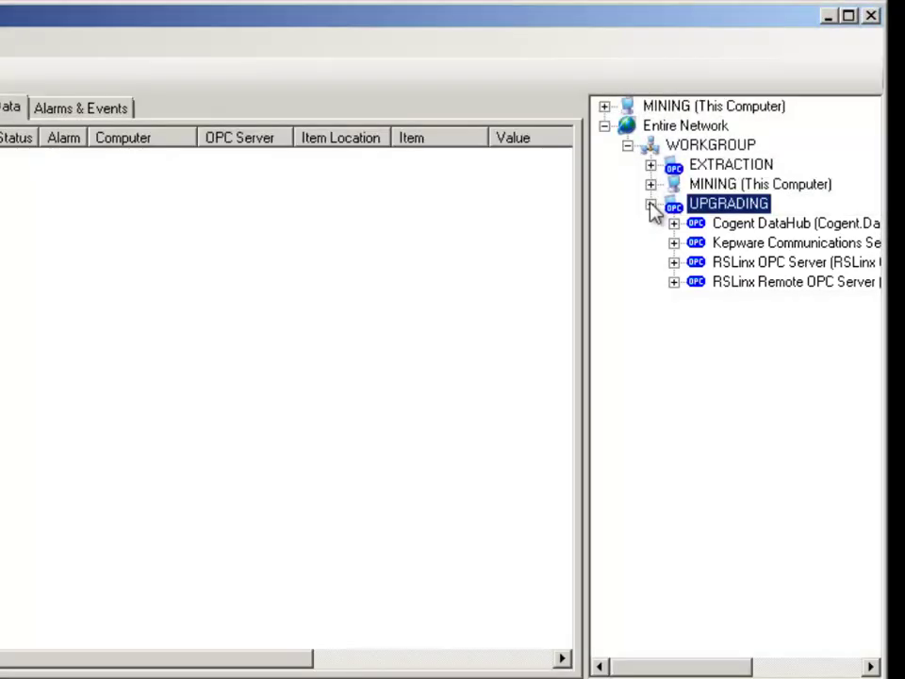
double_click(727, 247)
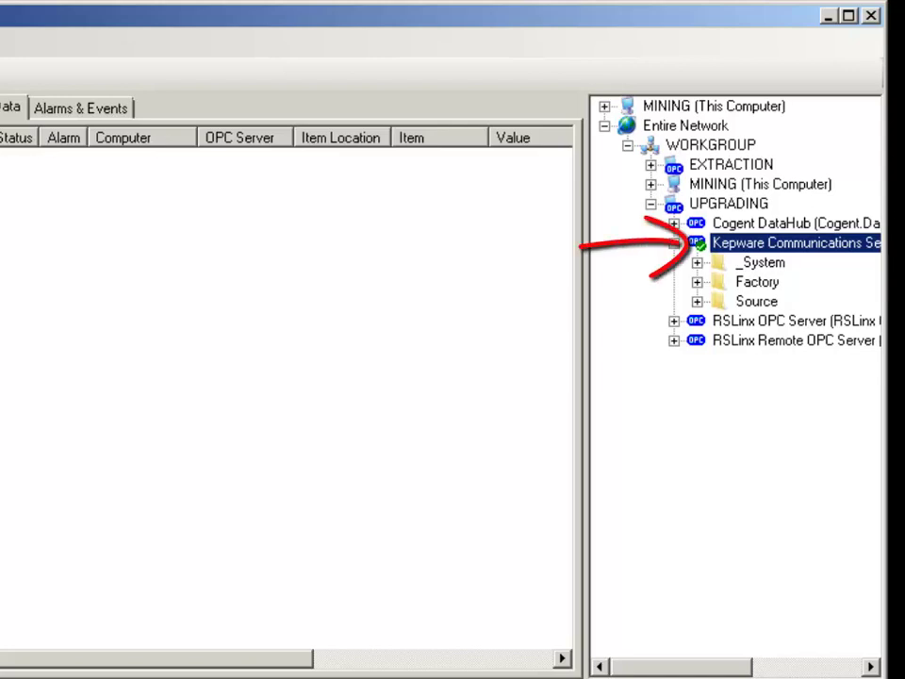
double_click(775, 285)
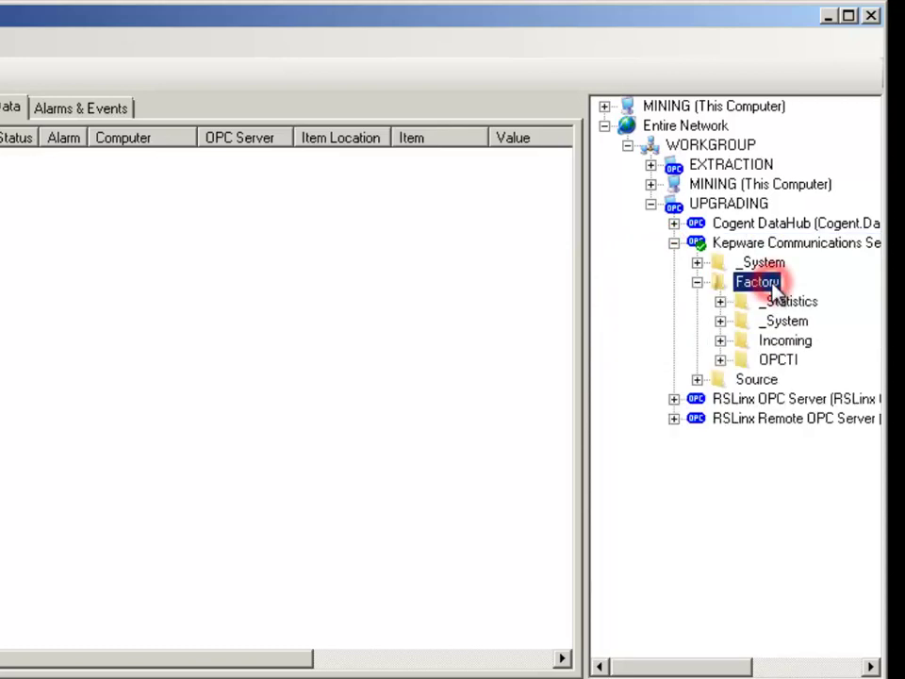
click(723, 345)
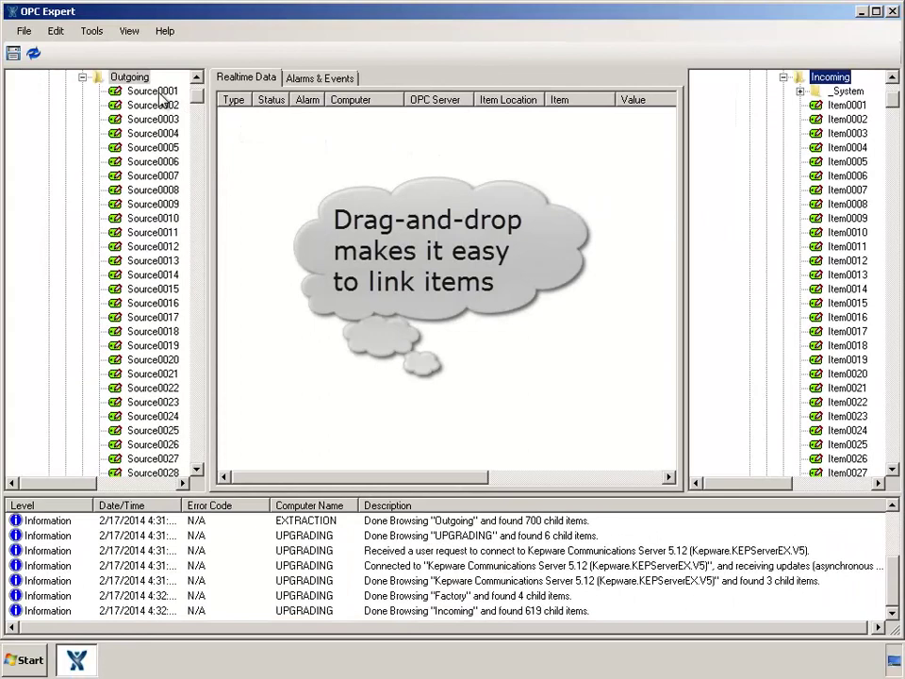
- Drag Modbus Source0001 onto Kepware Item0001 and Source0002 onto Item0002 to bridge them
drag(151, 91, 835, 112)
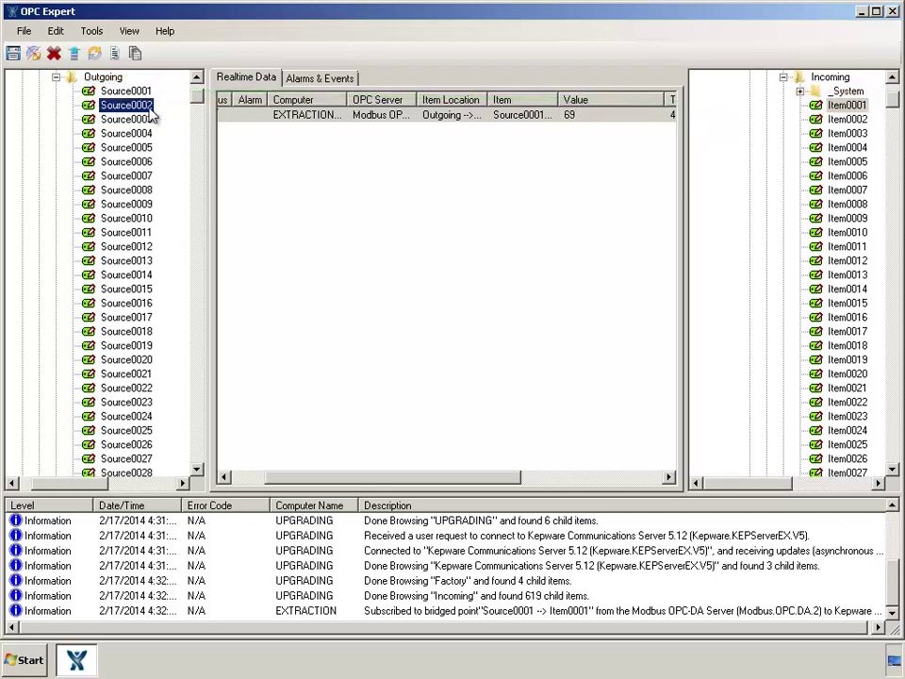
drag(142, 133, 844, 123)
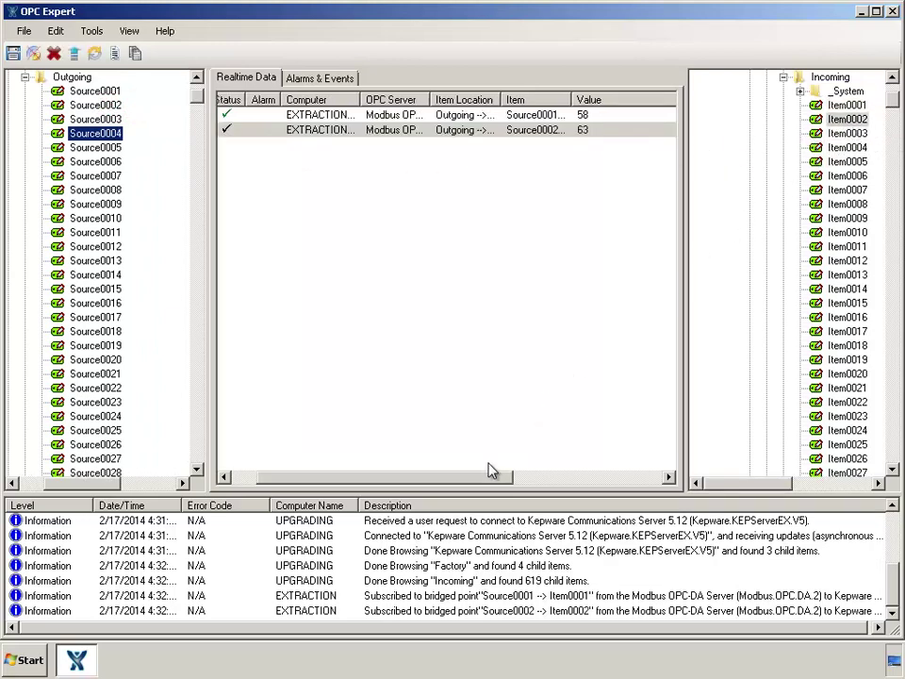
drag(487, 483, 485, 478)
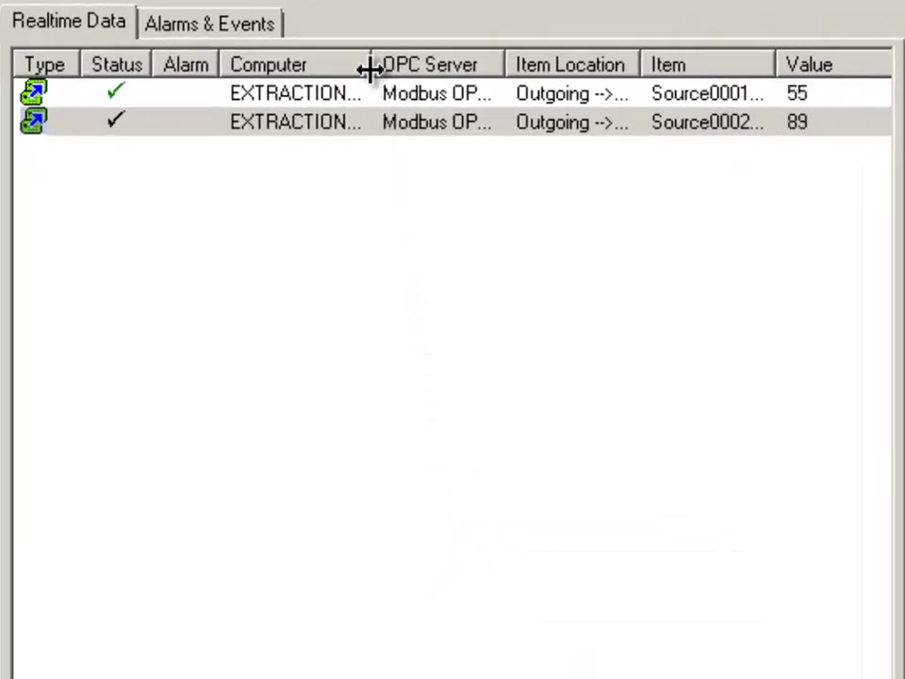
- Auto-size the Computer, OPC Server and Item columns so the full bridge mappings are visible
double_click(371, 66)
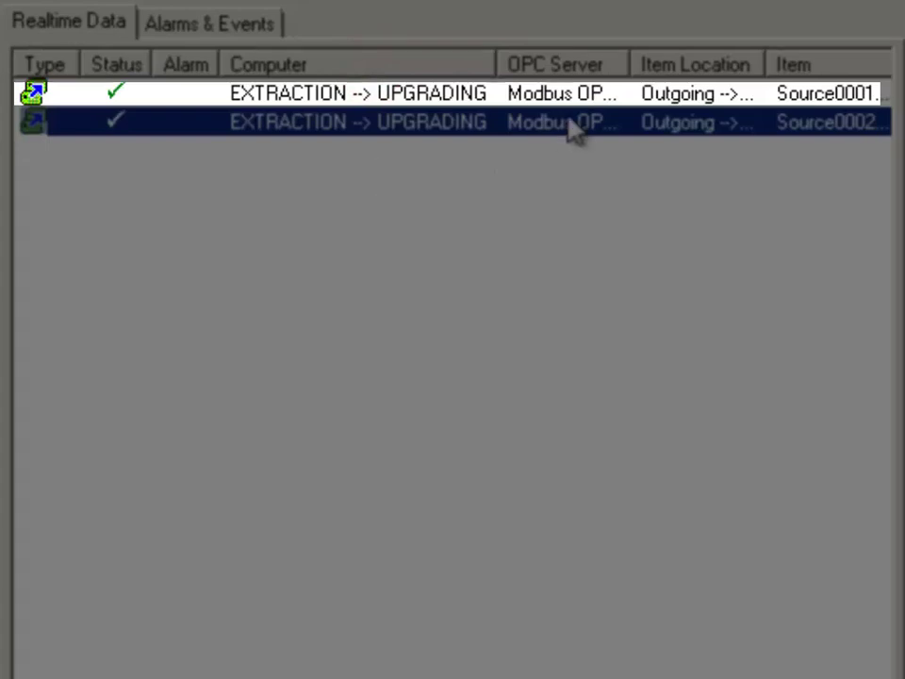
double_click(629, 66)
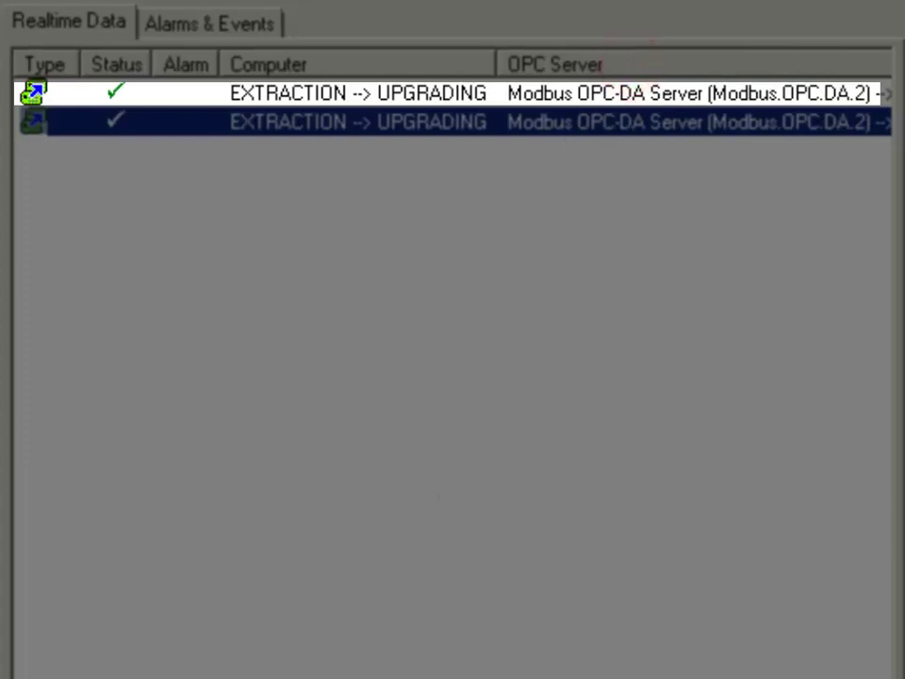
scroll(453, 108, right, 10)
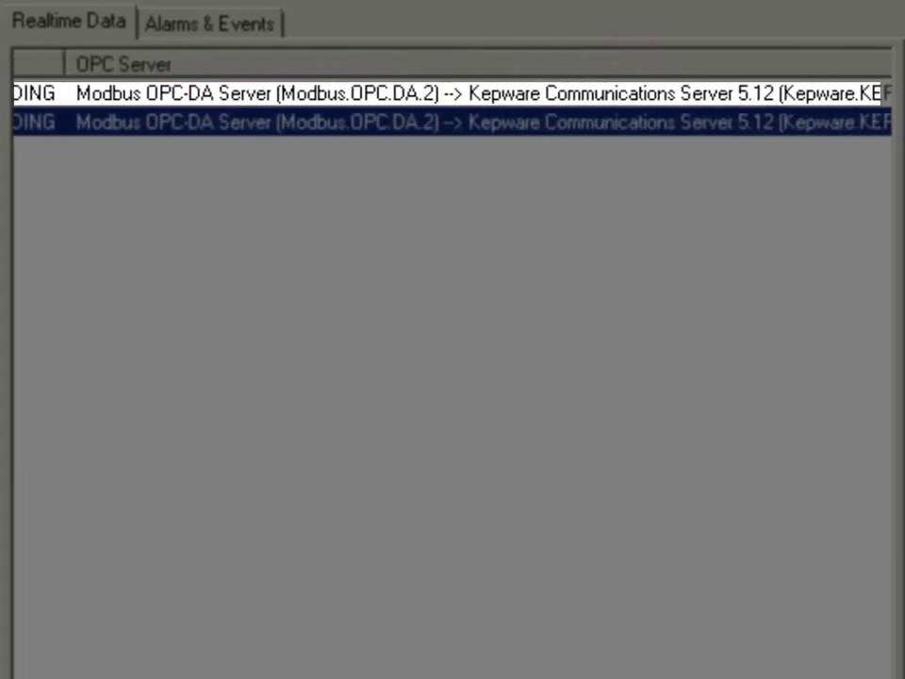
scroll(452, 109, right, 2)
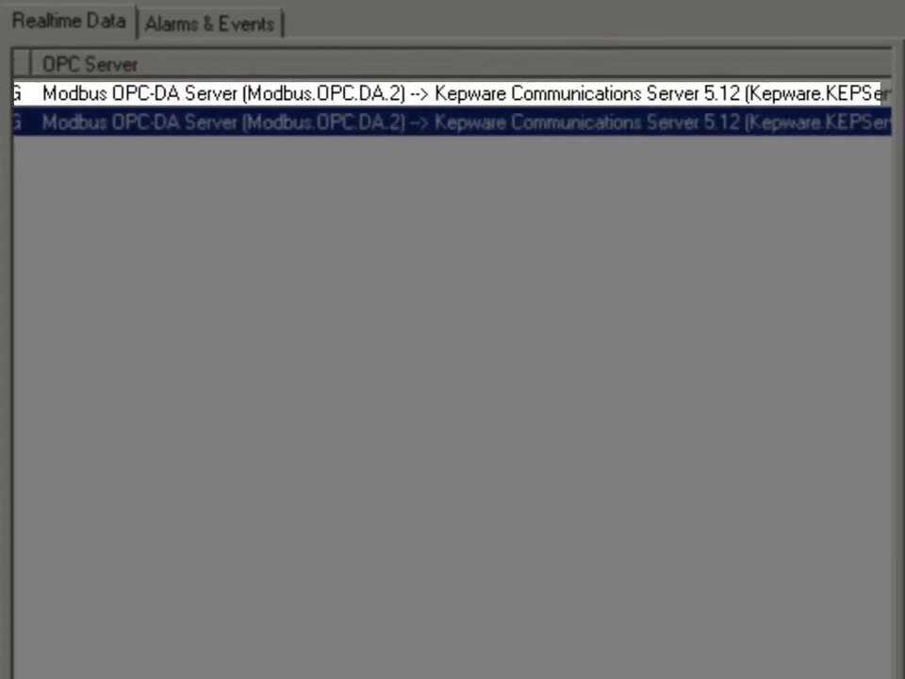
scroll(452, 108, right, 15)
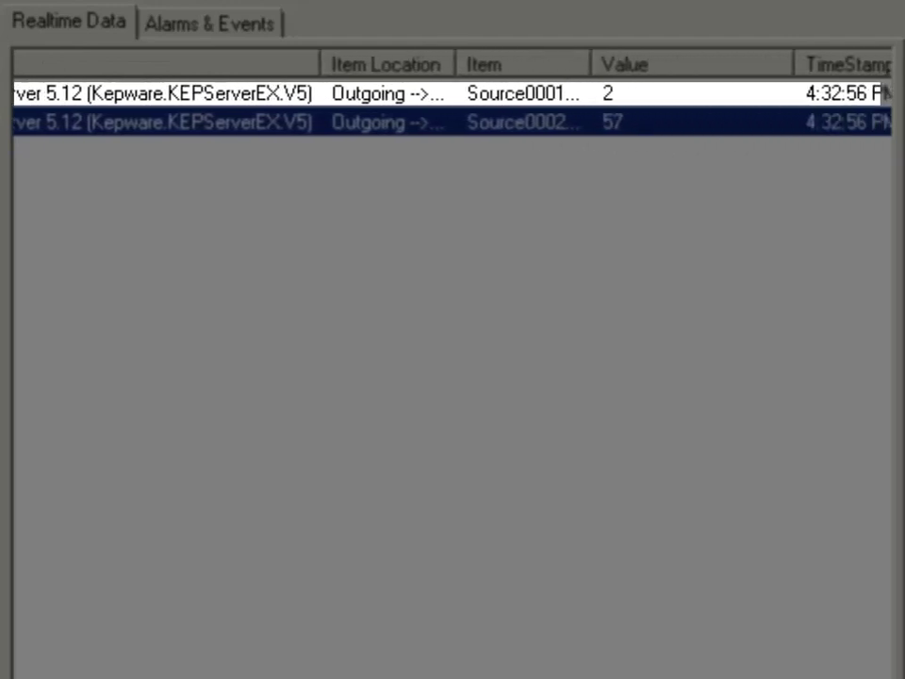
scroll(646, 393, left, 2)
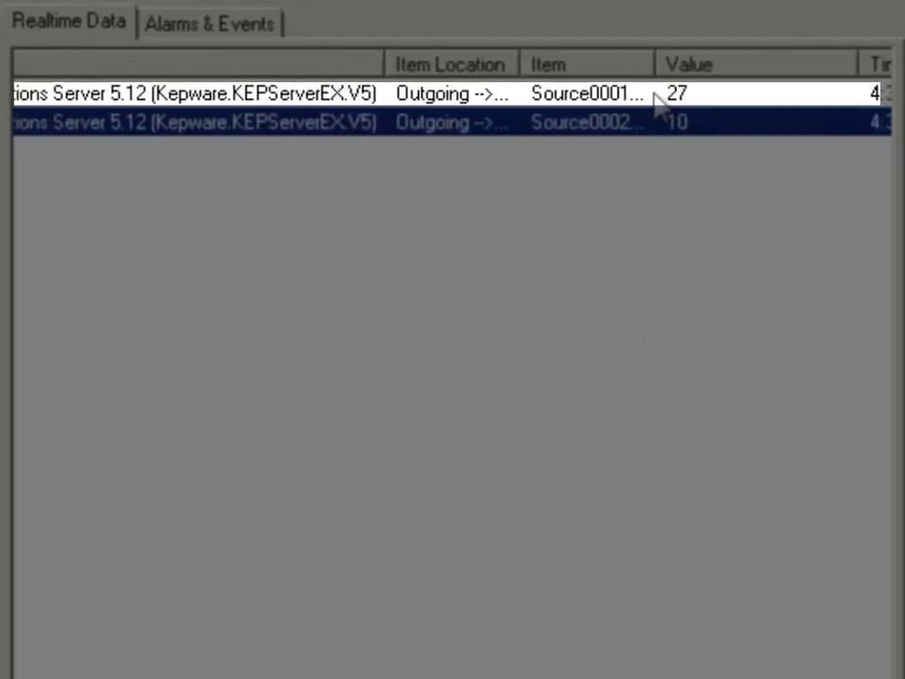
double_click(654, 68)
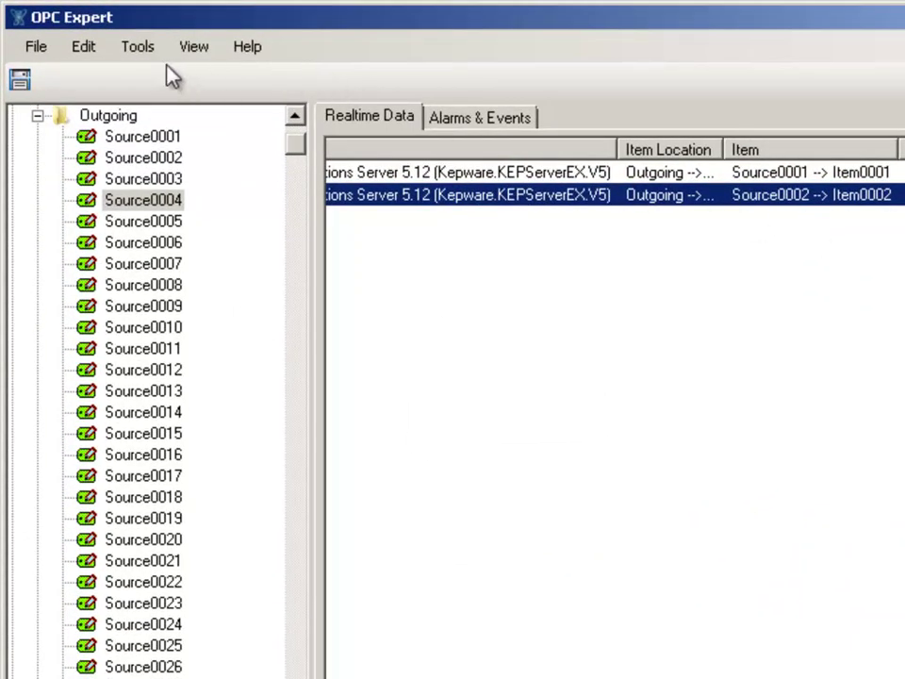
- Save the bridging project under the suggested name 'OPC Expert saved file.oex'
click(37, 52)
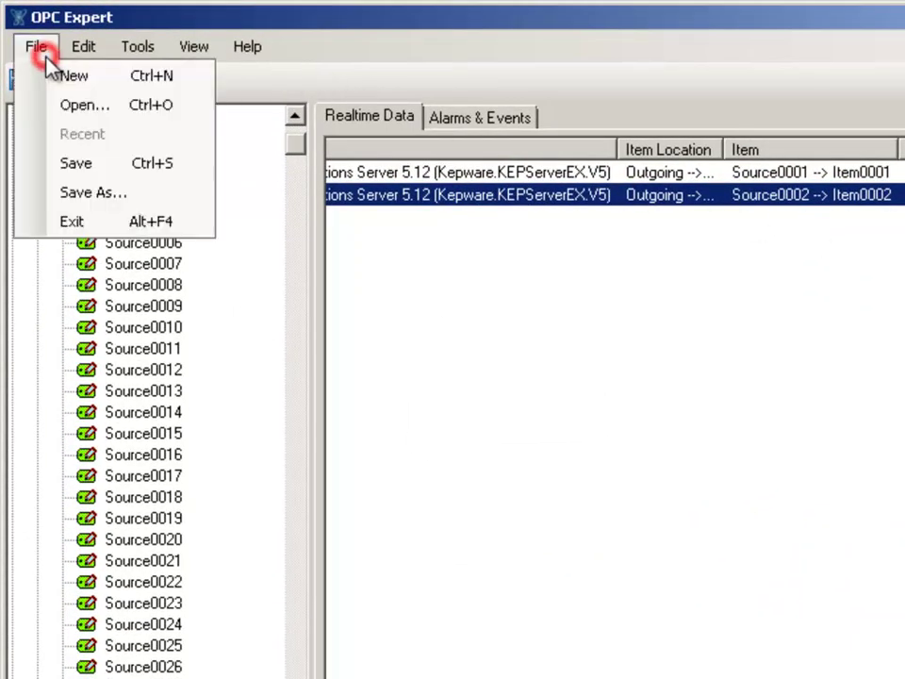
click(83, 165)
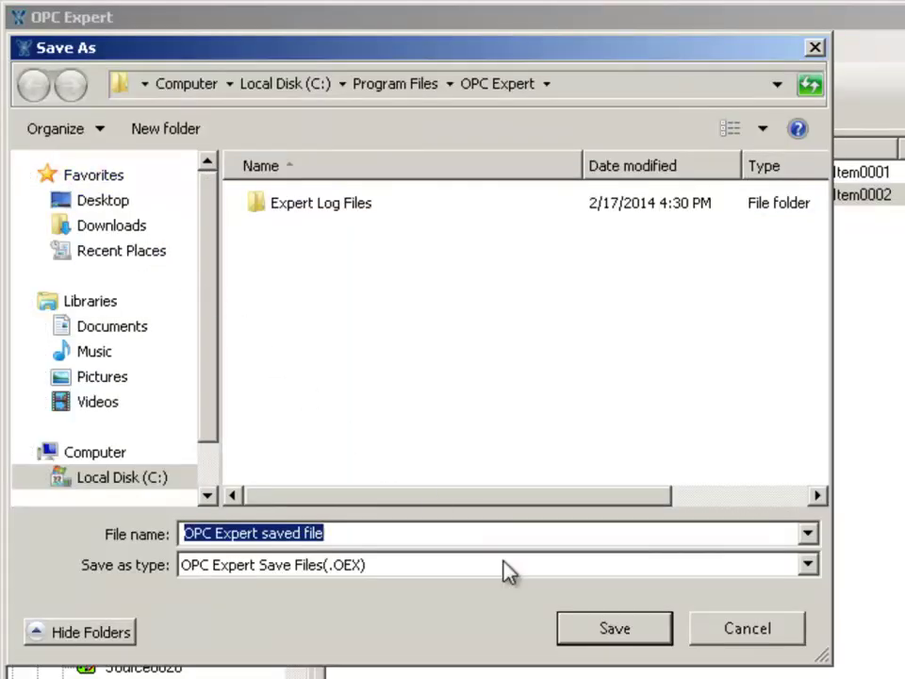
click(603, 633)
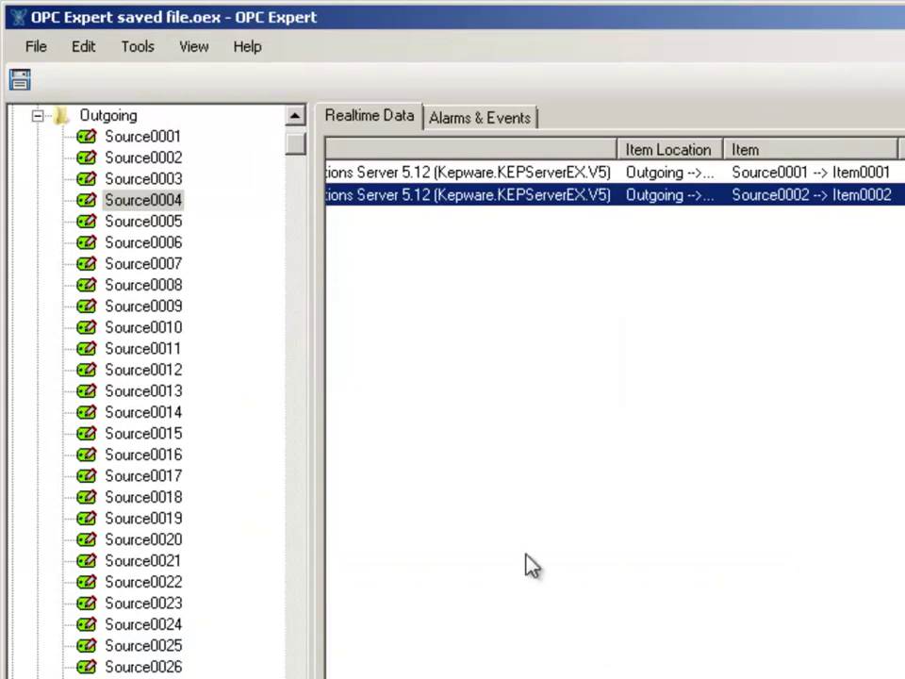
- In Options › Service, enable running as a Windows service under This Account, entering the account name and password
click(146, 49)
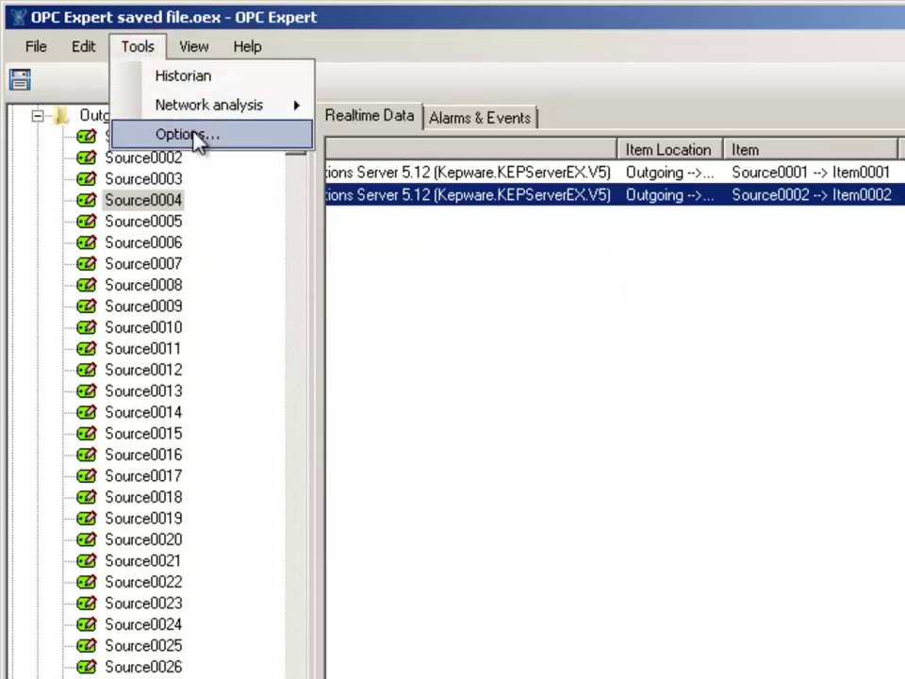
click(225, 144)
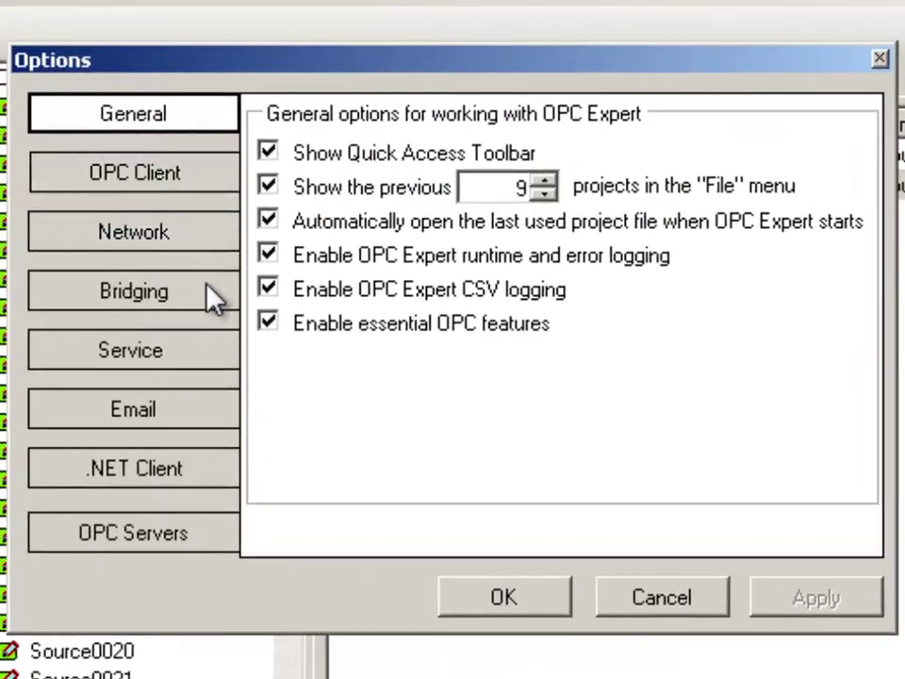
click(207, 345)
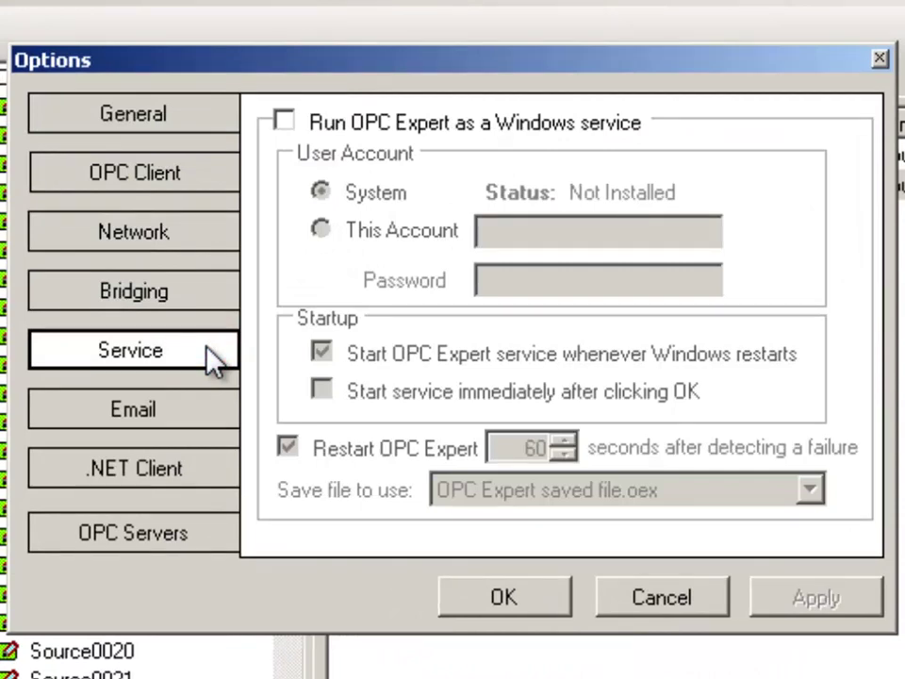
click(284, 122)
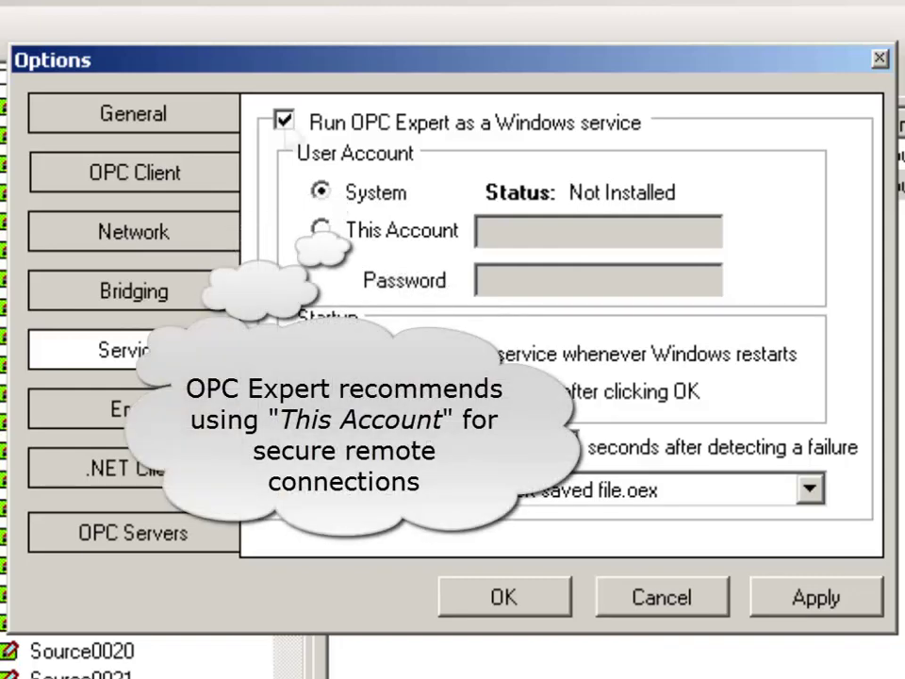
click(320, 230)
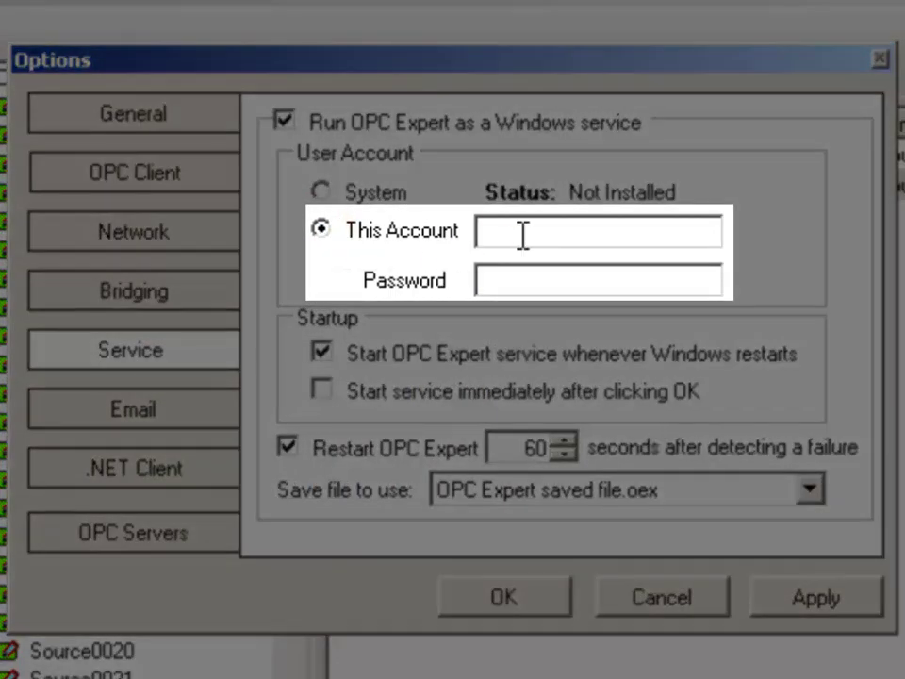
click(521, 233)
text(Admin)
key(Tab)
text(•••••••)
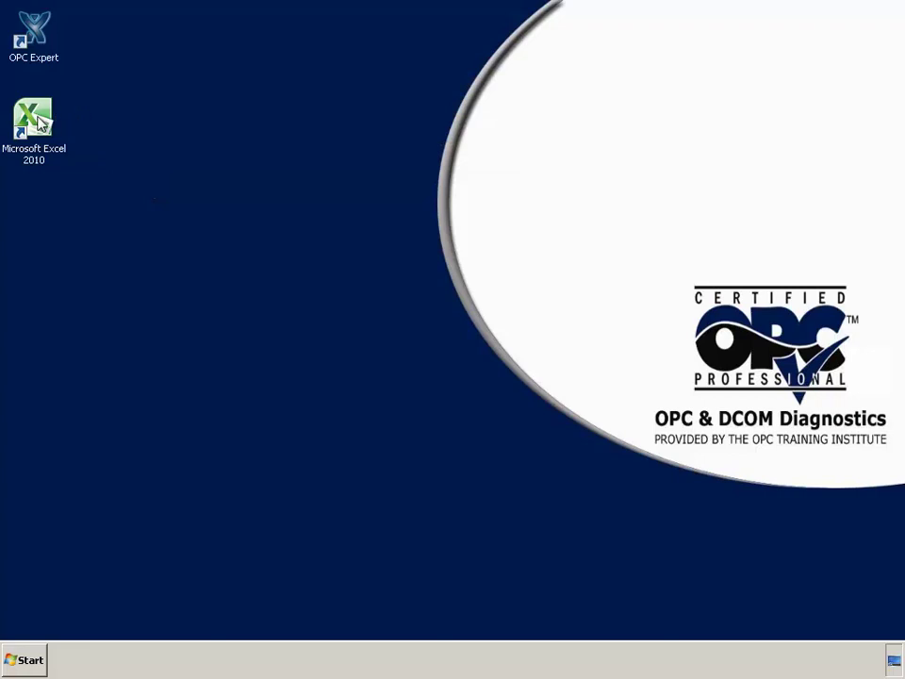
- Launch Excel and OPC Expert, then drag both Realtime Data bridges into Excel's Sheet1 with headers
double_click(38, 117)
double_click(37, 36)
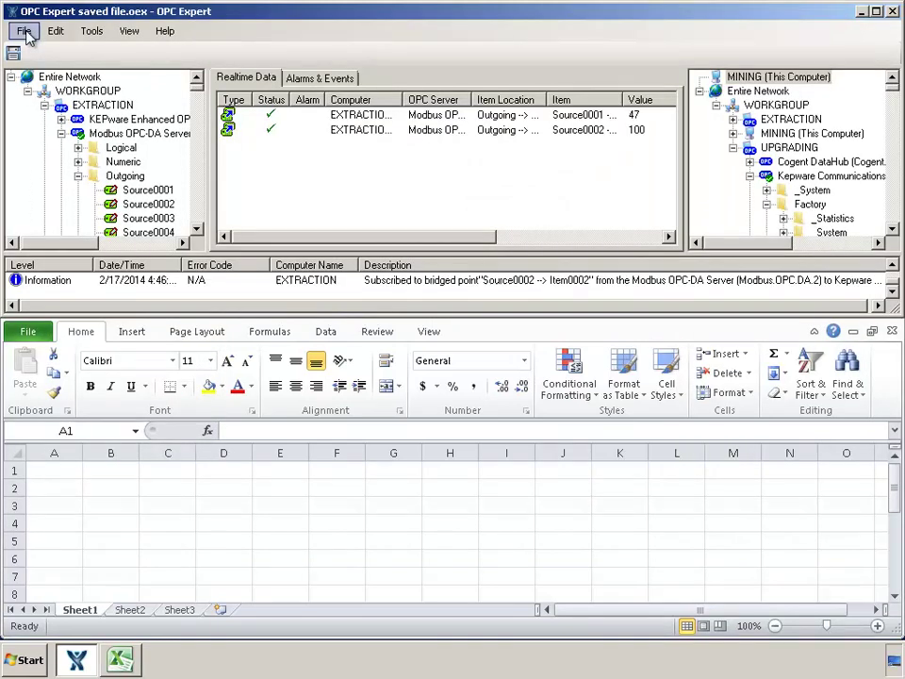
click(280, 116)
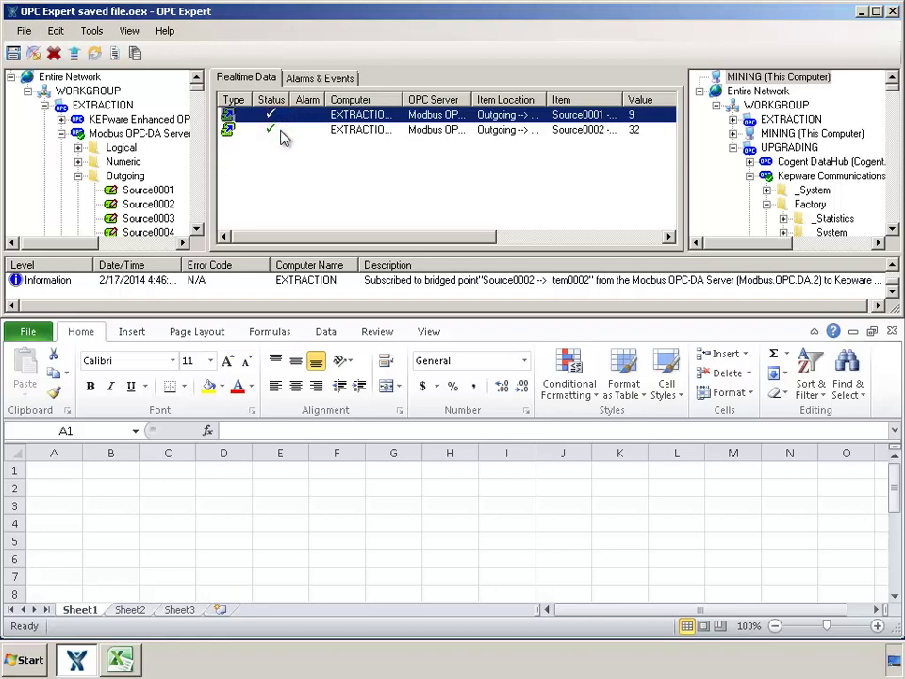
shift+click(282, 133)
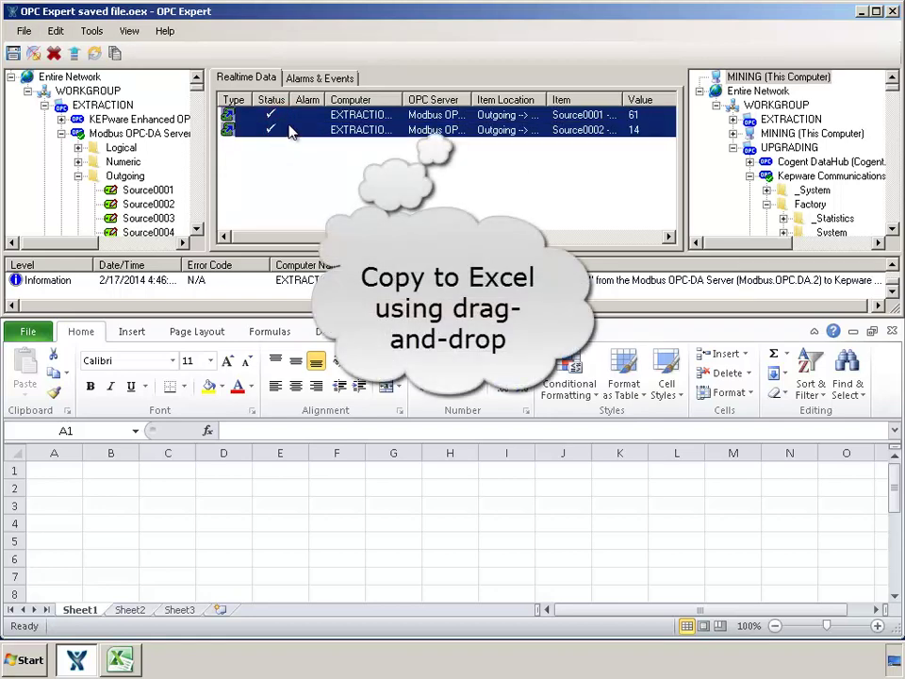
drag(288, 126, 45, 474)
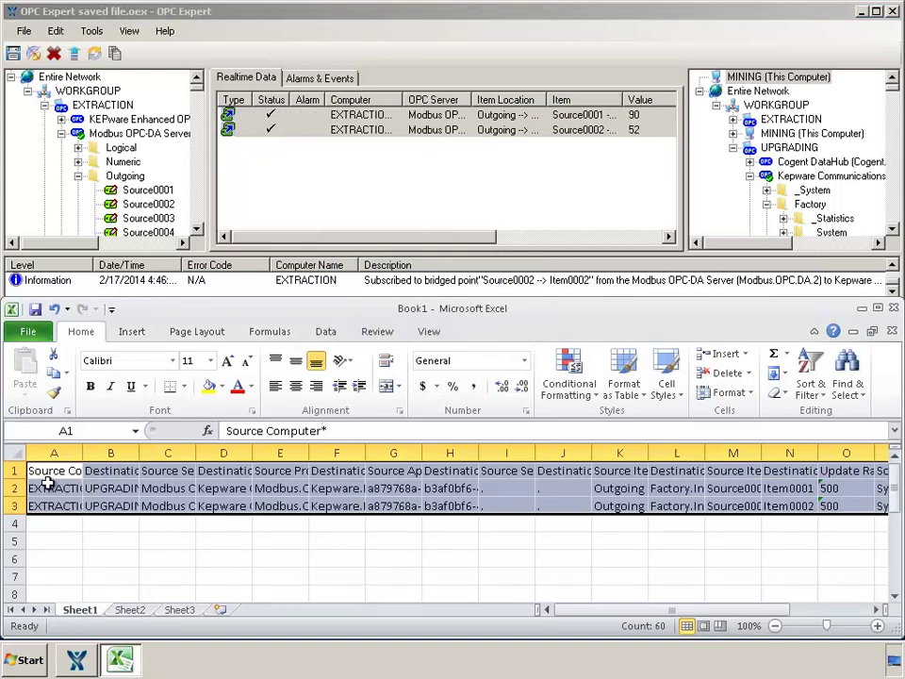
- Select the two bridge rows and fill them down to row 11, giving Source0001 → Item0001 through Source0010 → Item0010
click(48, 487)
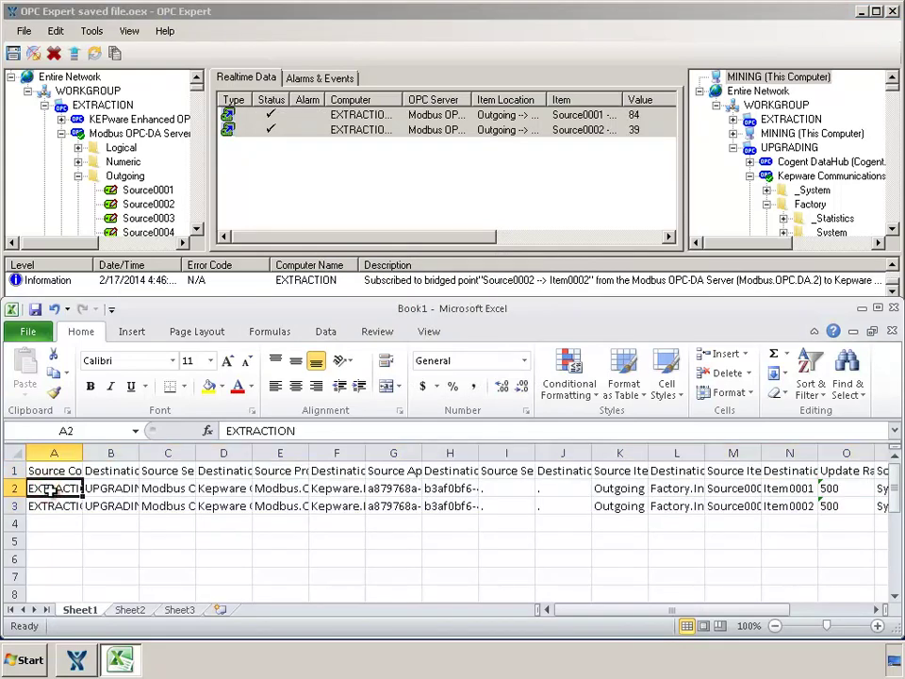
drag(48, 487, 812, 580)
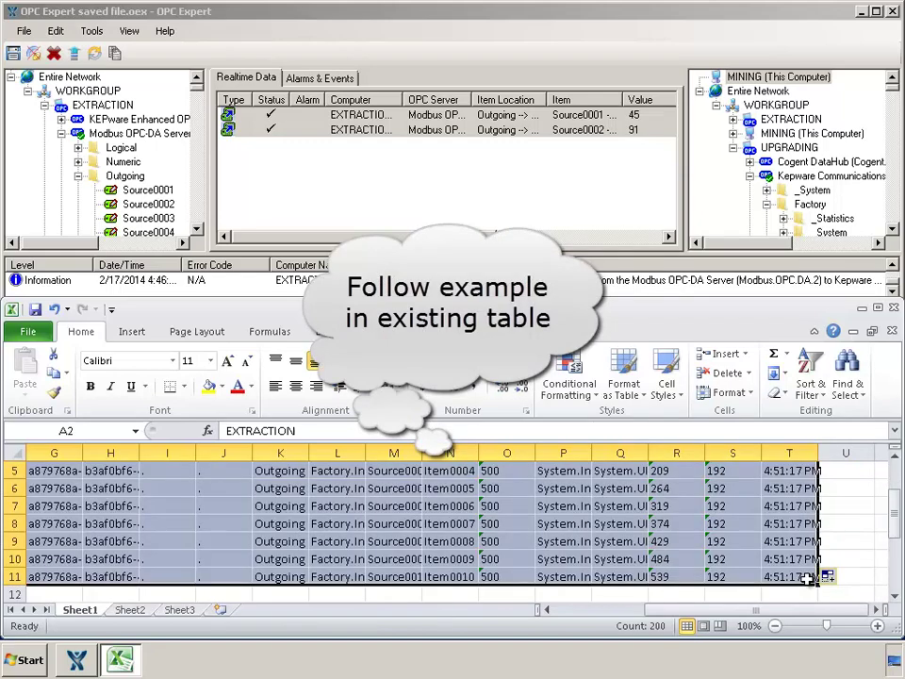
drag(893, 532, 891, 527)
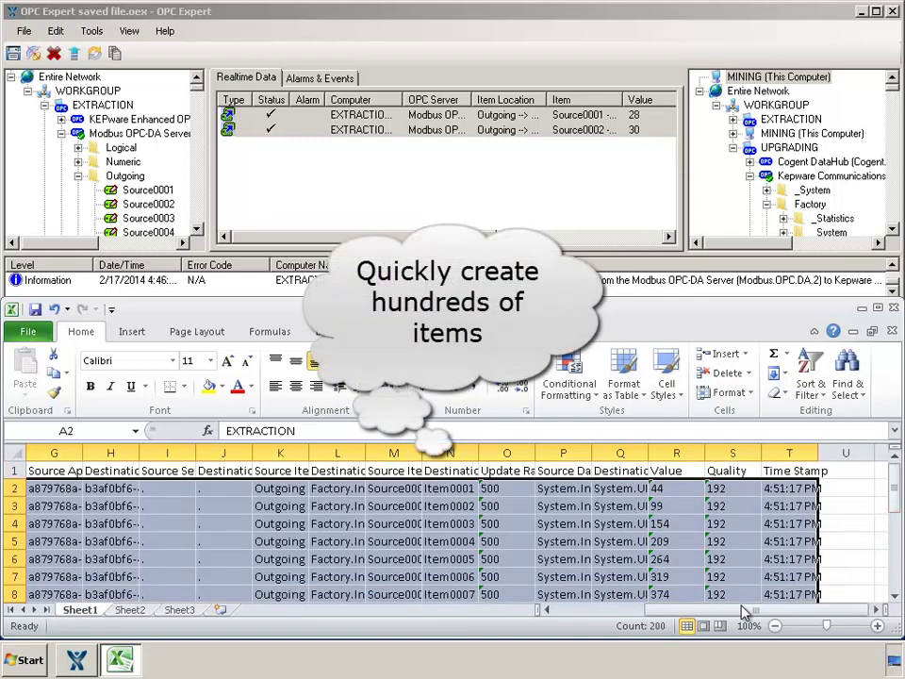
drag(748, 608, 521, 622)
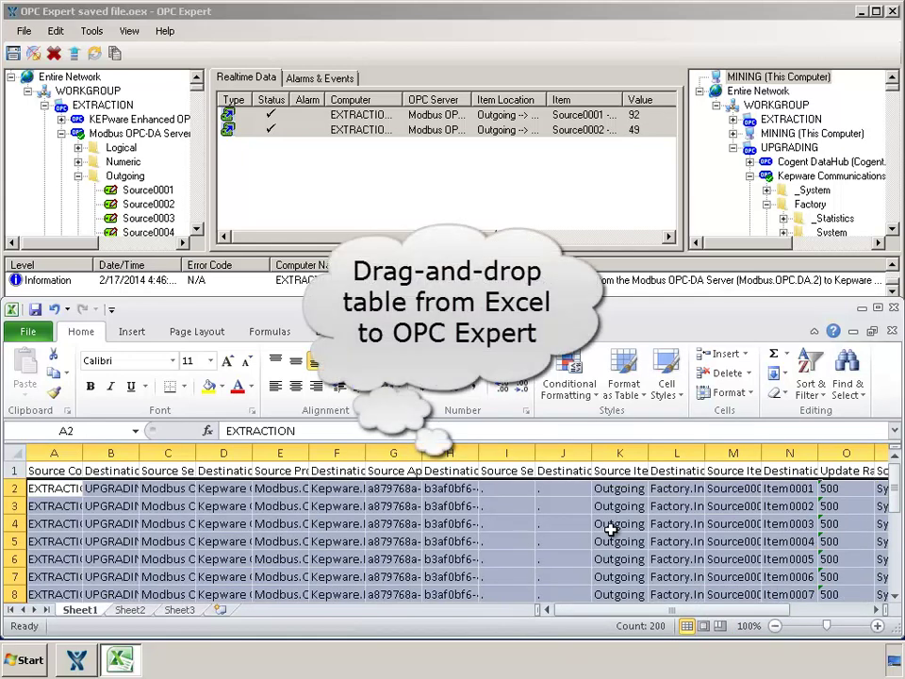
- Select the ten-row table from A2 with Ctrl+Shift+End and drop it onto OPC Expert's Realtime Data list
click(73, 487)
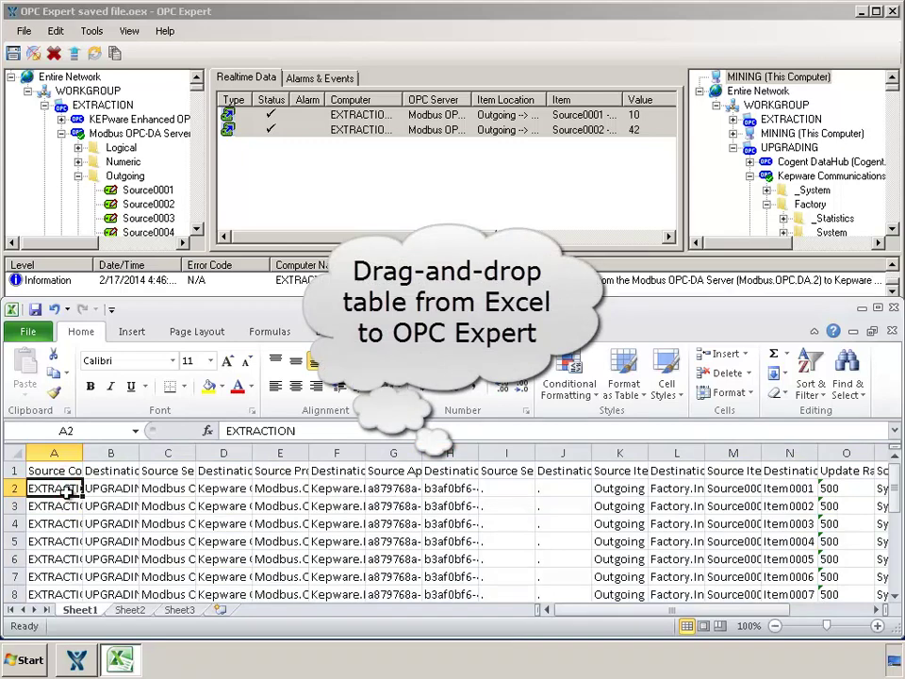
key(ctrl+shift+End)
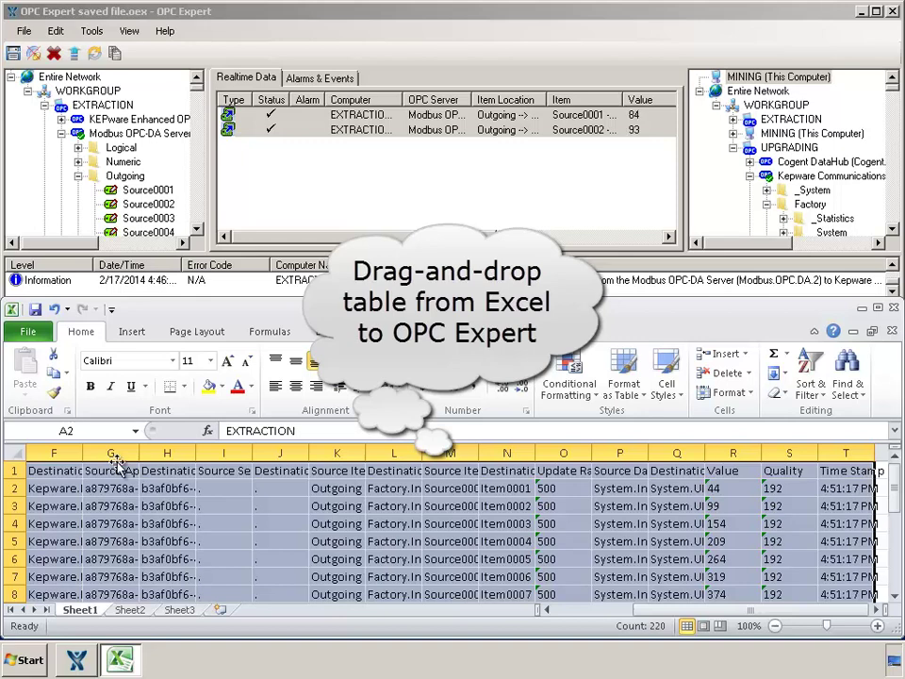
drag(111, 464, 299, 196)
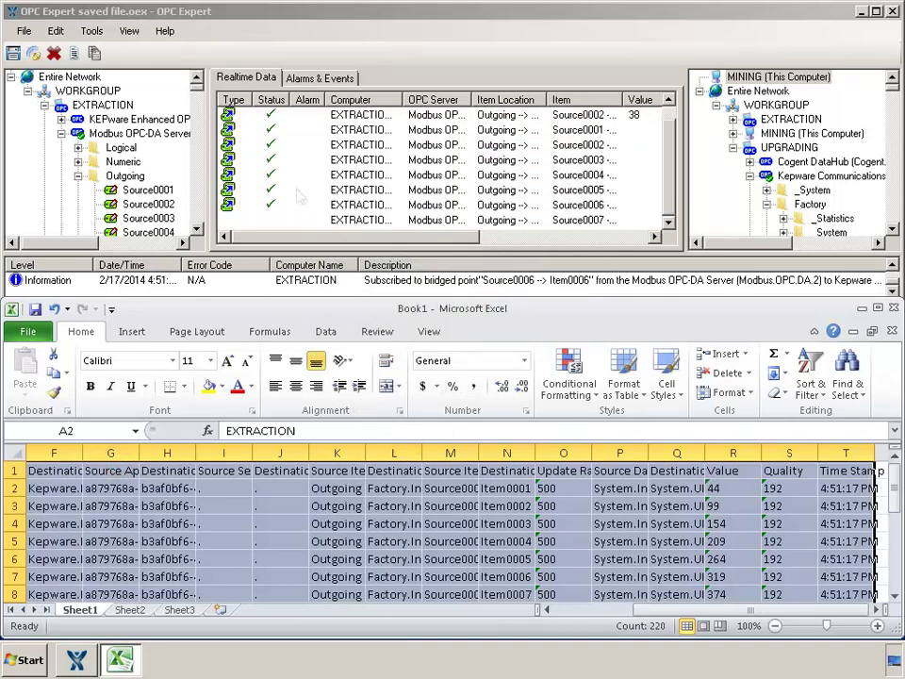